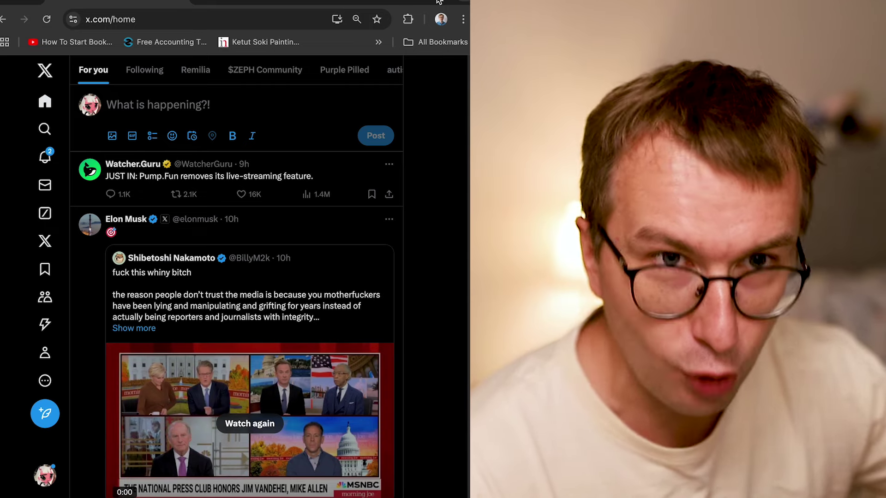
Load opensea.io, search it for 'fwog', and start a new tab toward Magic Eden.
click(354, 1)
text(o)
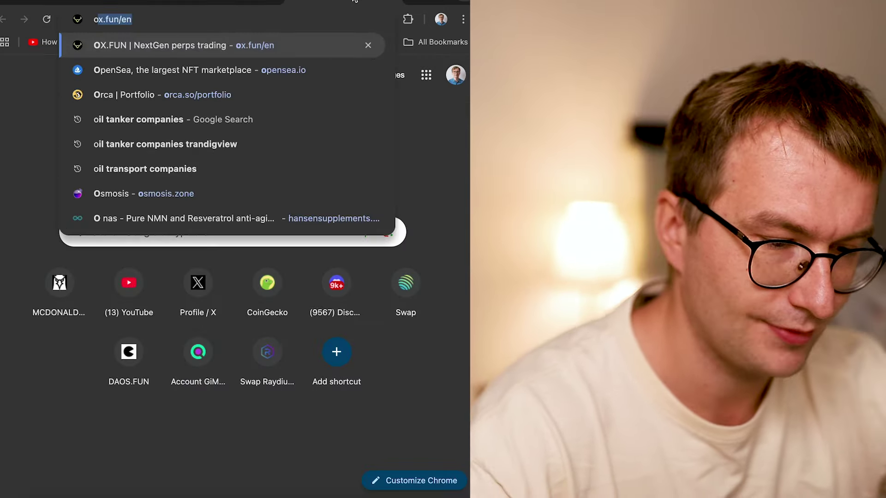
text(pe)
key(Return)
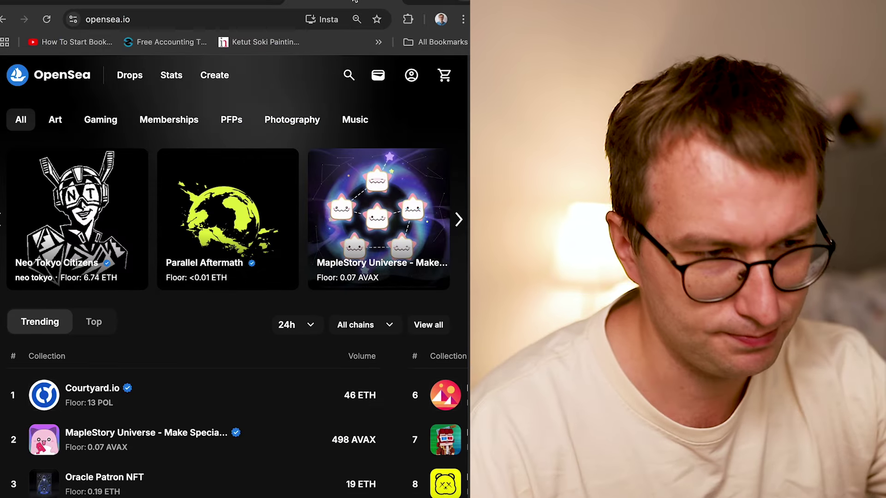
click(351, 75)
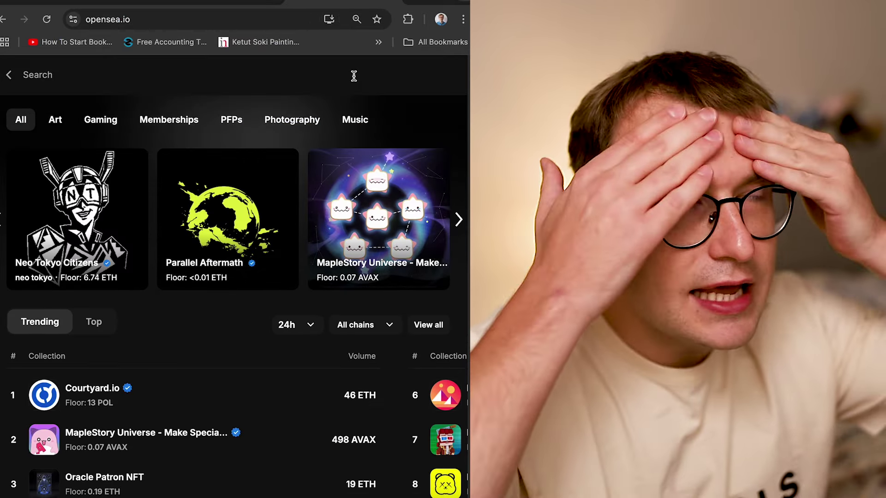
text(fwog)
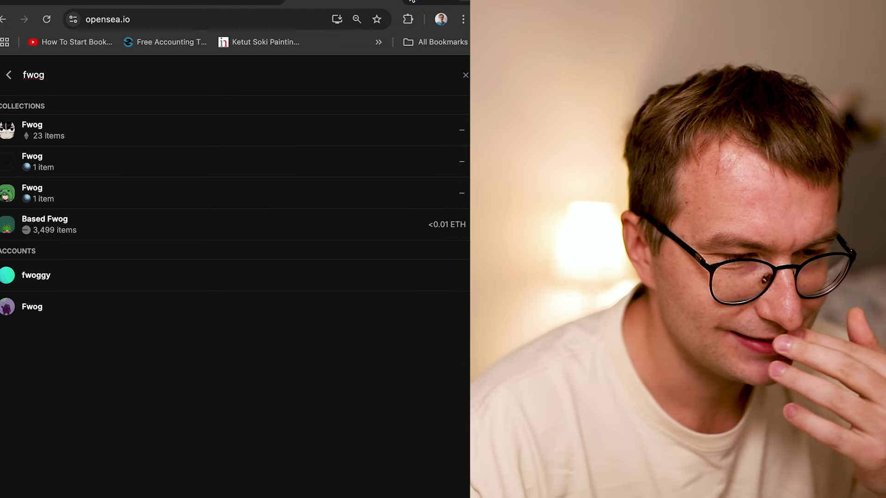
key(ctrl+t)
text(magiceden.io/popular-collections)
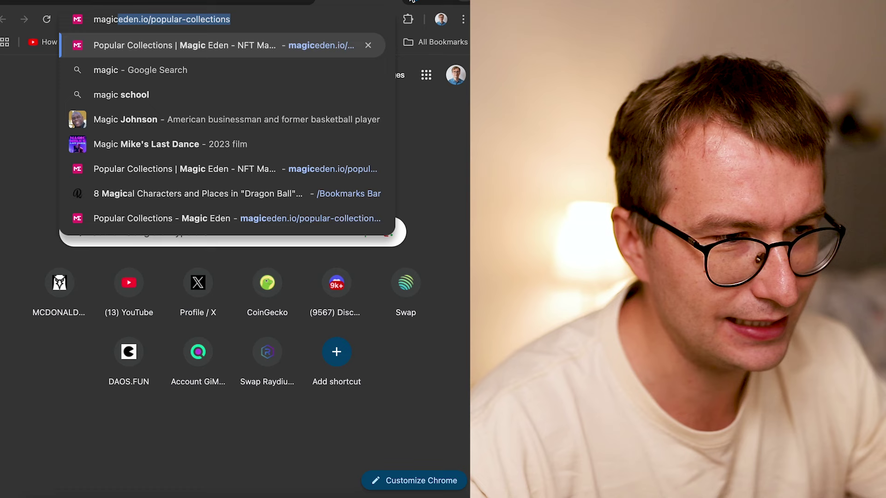
Load Magic Eden's popular collections page and search its collections for 'fwog'.
key(Return)
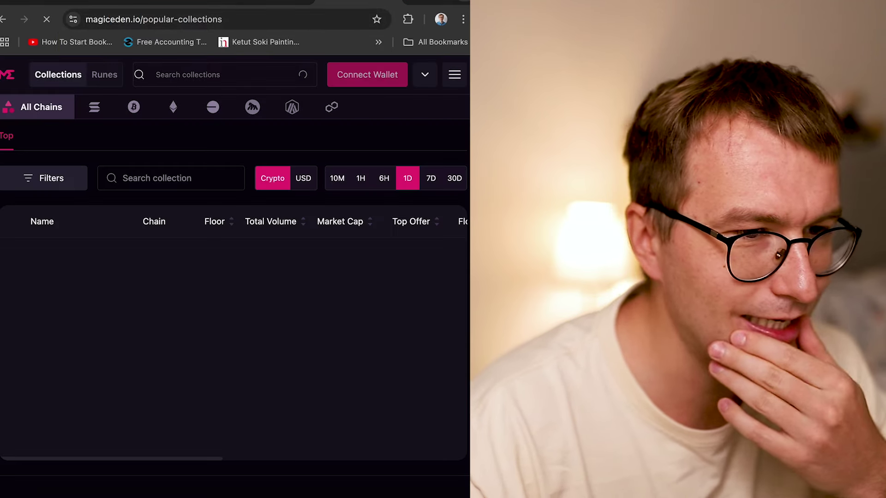
click(223, 78)
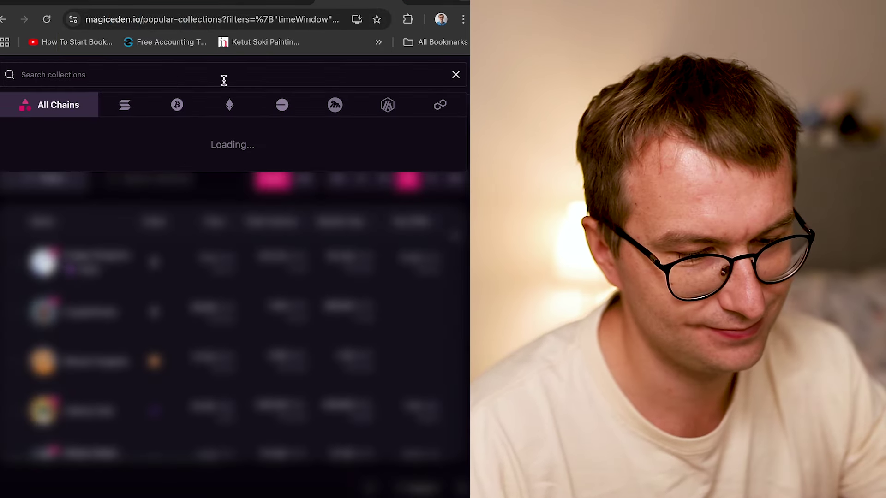
text(fwog)
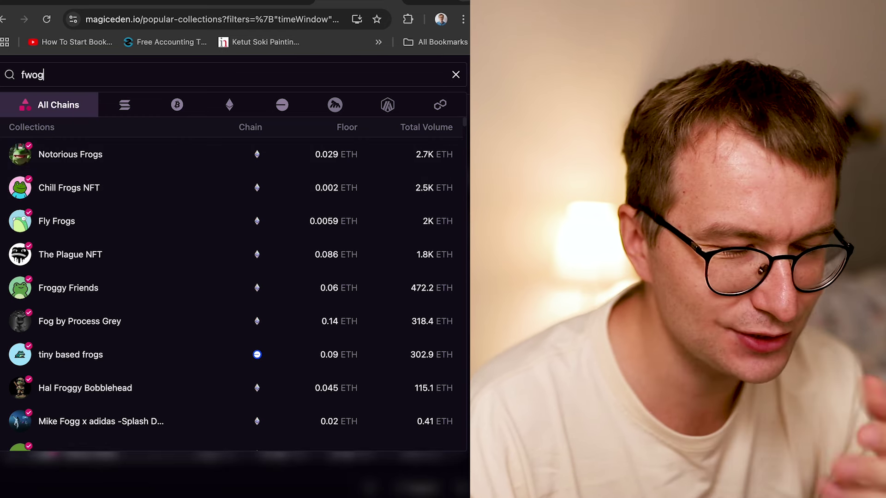
Switch past the OpenSea fwog results tab to the x.com/home For you feed.
click(268, 3)
mouse_move(268, 3)
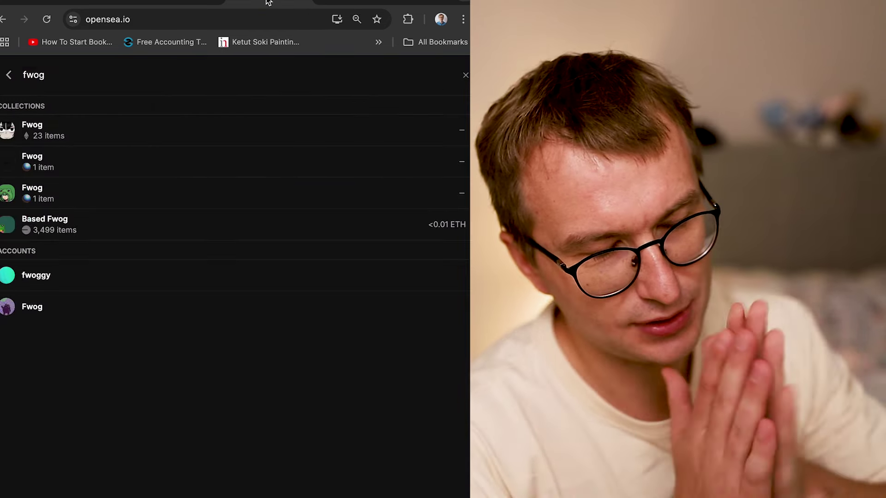
click(268, 3)
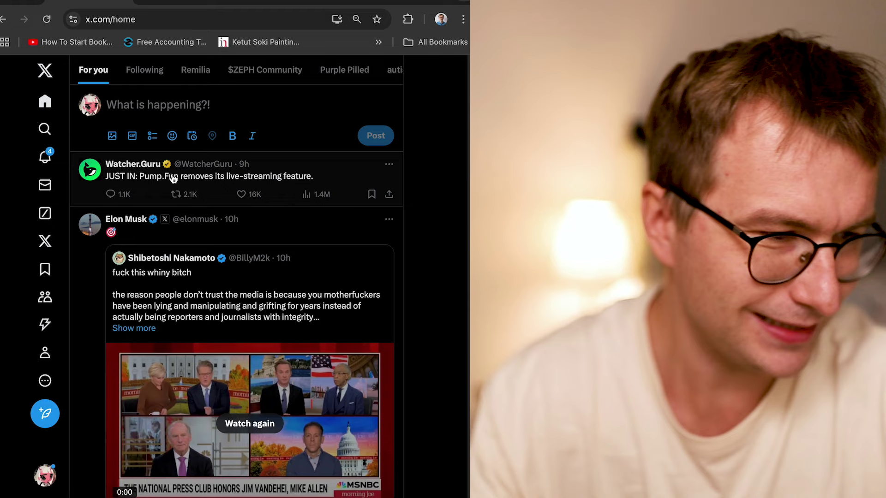
scroll(284, 241, down, 3)
scroll(284, 241, down, 1)
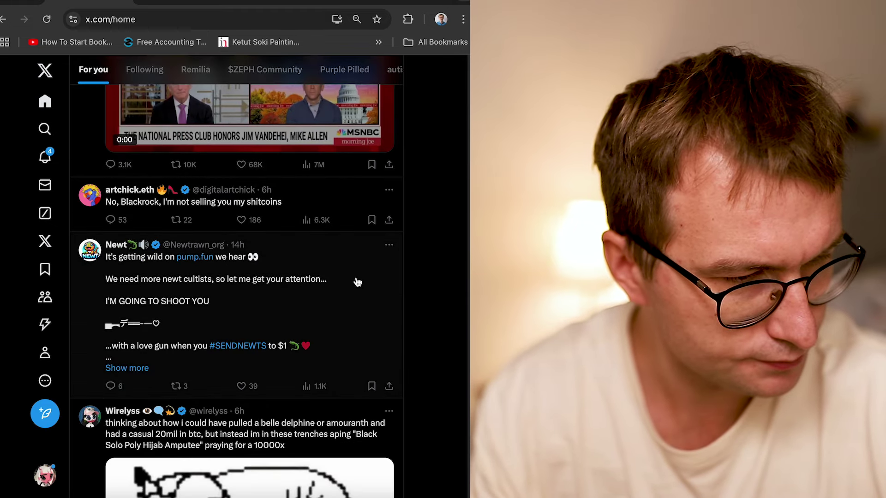
scroll(357, 284, down, 2)
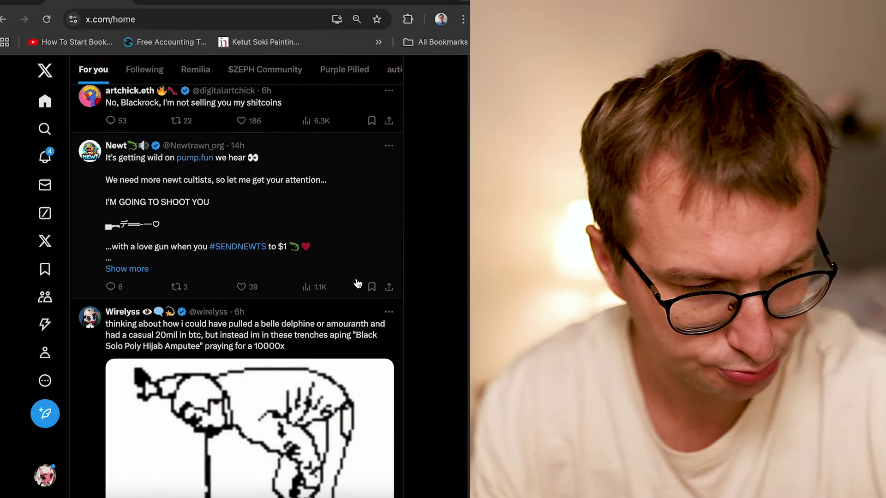
scroll(357, 283, down, 5)
scroll(359, 285, down, 4)
scroll(358, 286, down, 5)
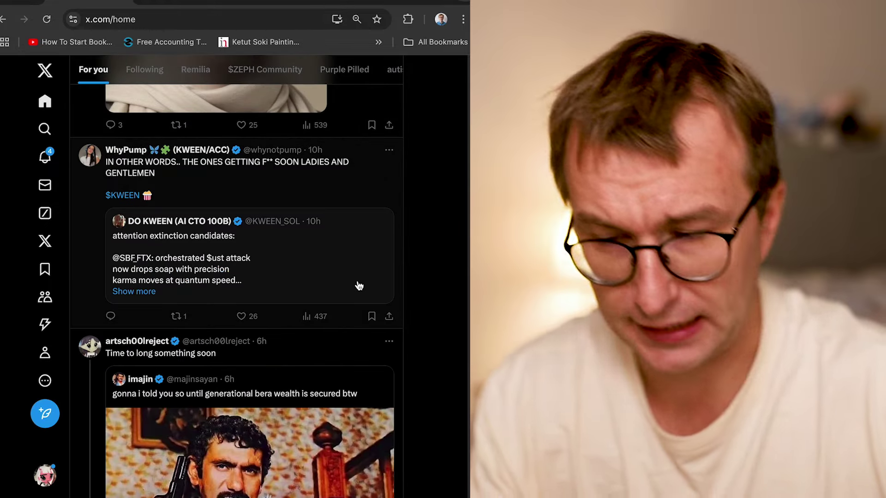